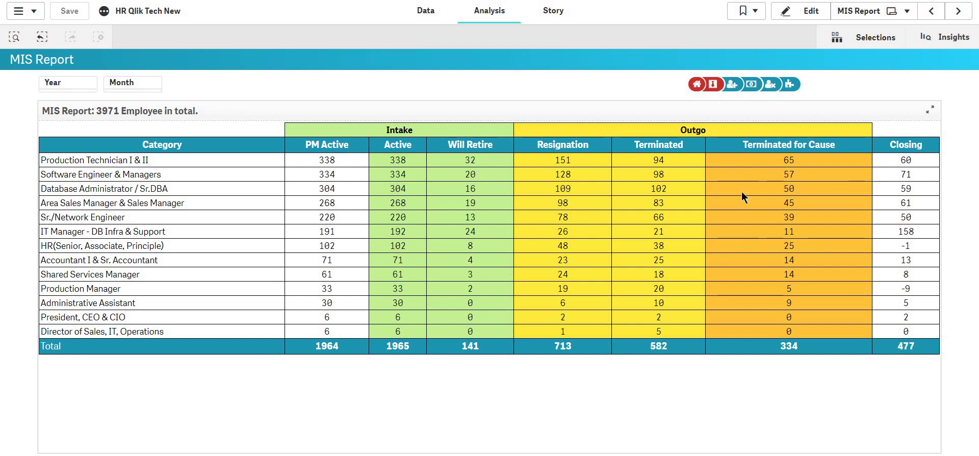
Edit the MIS Report table and inspect its Terminated for Cause and Terminated measure settings.
{"action": "double_click", "coordinate": [718, 414]}
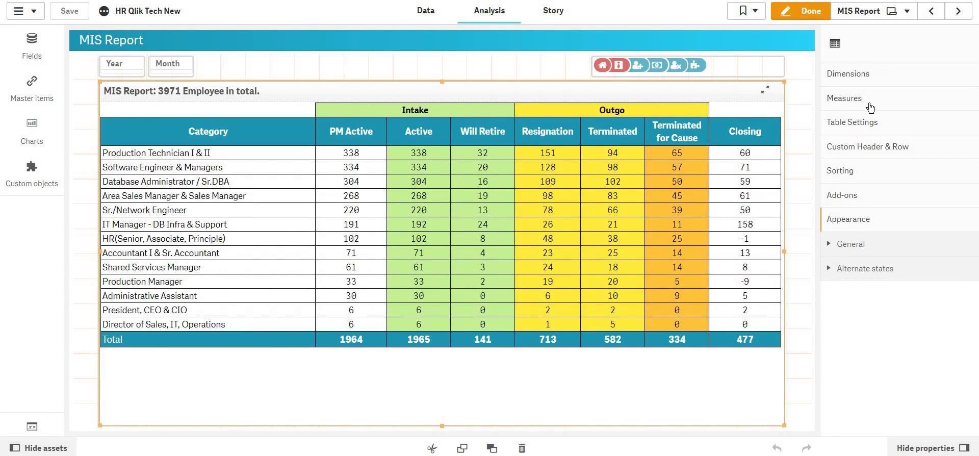
{"action": "left_click", "coordinate": [870, 106]}
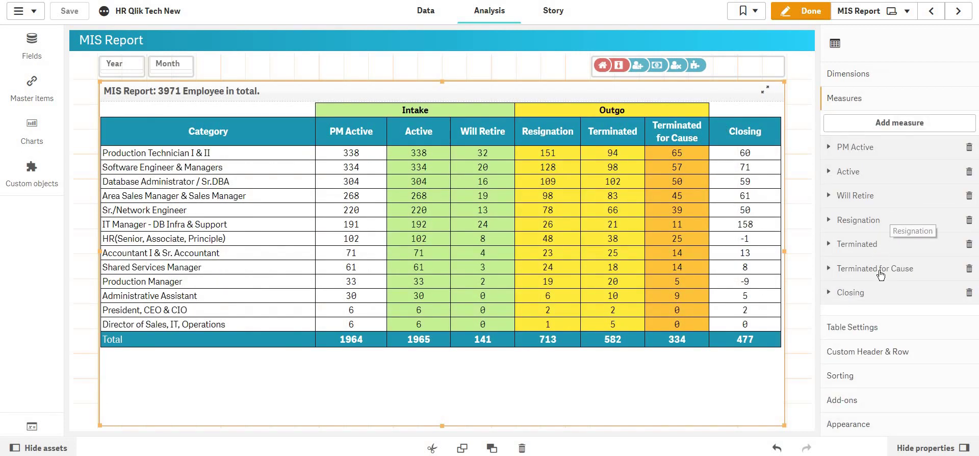
{"action": "left_click", "coordinate": [878, 270]}
{"action": "scroll", "coordinate": [881, 276], "scroll_direction": "down", "scroll_amount": 2}
{"action": "scroll", "coordinate": [880, 275], "scroll_direction": "down", "scroll_amount": 1}
{"action": "scroll", "coordinate": [880, 275], "scroll_direction": "up", "scroll_amount": 1}
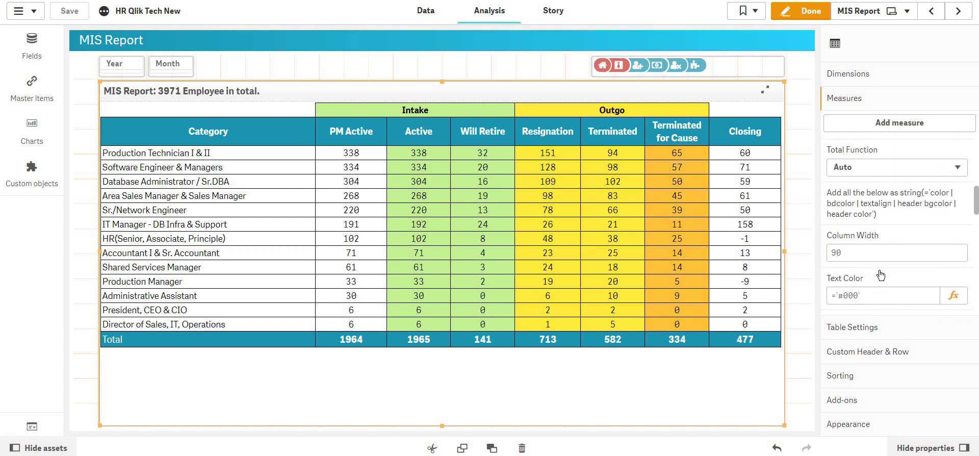
{"action": "scroll", "coordinate": [880, 275], "scroll_direction": "up", "scroll_amount": 2}
{"action": "scroll", "coordinate": [874, 255], "scroll_direction": "up", "scroll_amount": 2}
{"action": "left_click", "coordinate": [872, 244]}
{"action": "scroll", "coordinate": [867, 240], "scroll_direction": "down", "scroll_amount": 5}
{"action": "scroll", "coordinate": [860, 232], "scroll_direction": "up", "scroll_amount": 5}
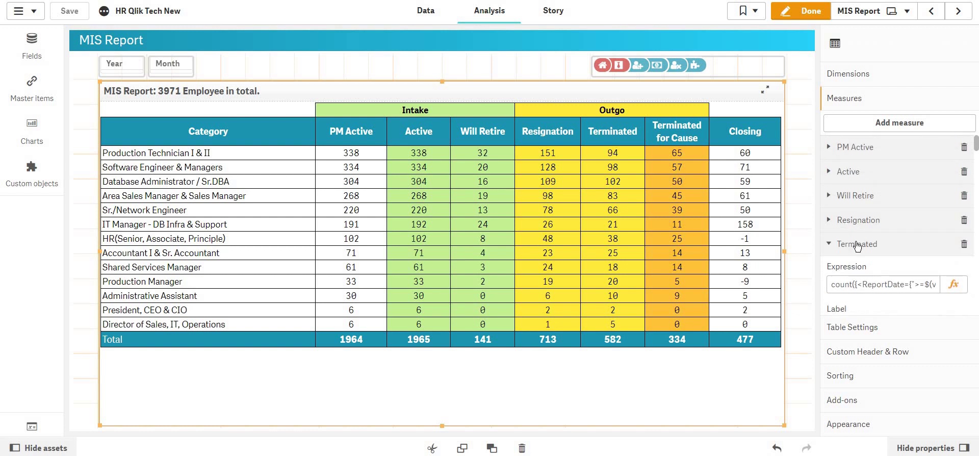
{"action": "left_click", "coordinate": [858, 247]}
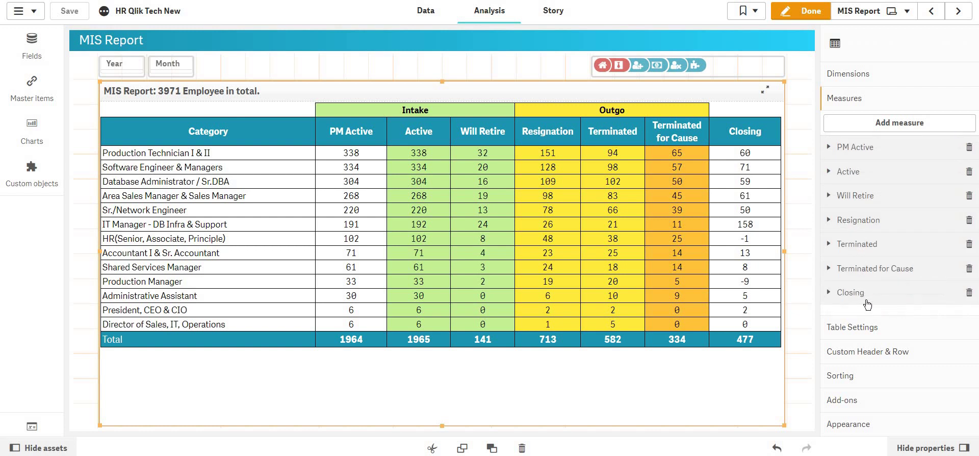
Set the Closing measure's column width to 90.
{"action": "left_click", "coordinate": [862, 292]}
{"action": "scroll", "coordinate": [867, 301], "scroll_direction": "down", "scroll_amount": 2}
{"action": "scroll", "coordinate": [867, 304], "scroll_direction": "down", "scroll_amount": 3}
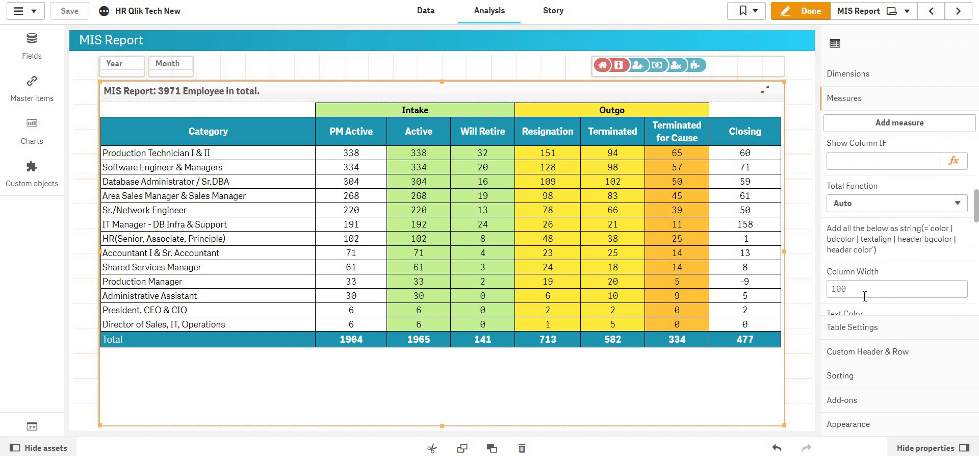
{"action": "left_click", "coordinate": [866, 292]}
{"action": "key", "text": "ctrl+a"}
{"action": "type", "text": "90"}
{"action": "key", "text": "Return"}
{"action": "scroll", "coordinate": [857, 286], "scroll_direction": "up", "scroll_amount": 2}
{"action": "scroll", "coordinate": [864, 305], "scroll_direction": "up", "scroll_amount": 3}
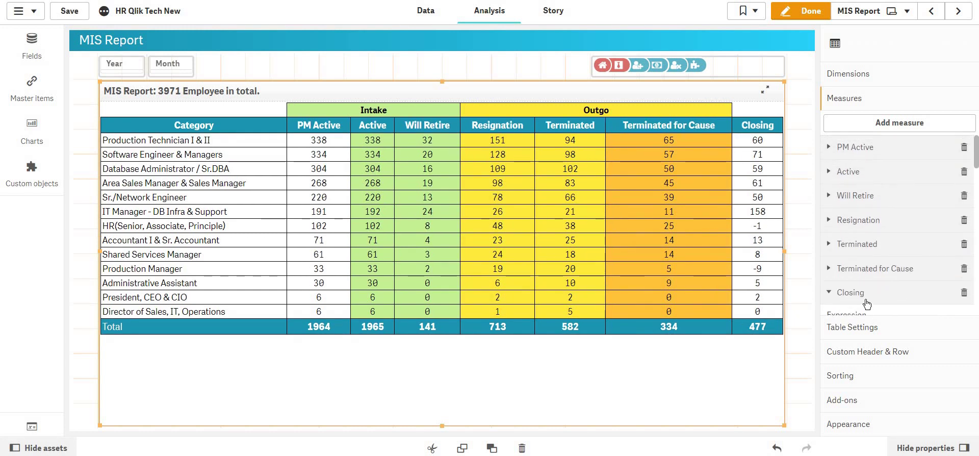
Save the app, preview the 1,965 active employees' detail, and return to MIS Report.
{"action": "left_click", "coordinate": [815, 12]}
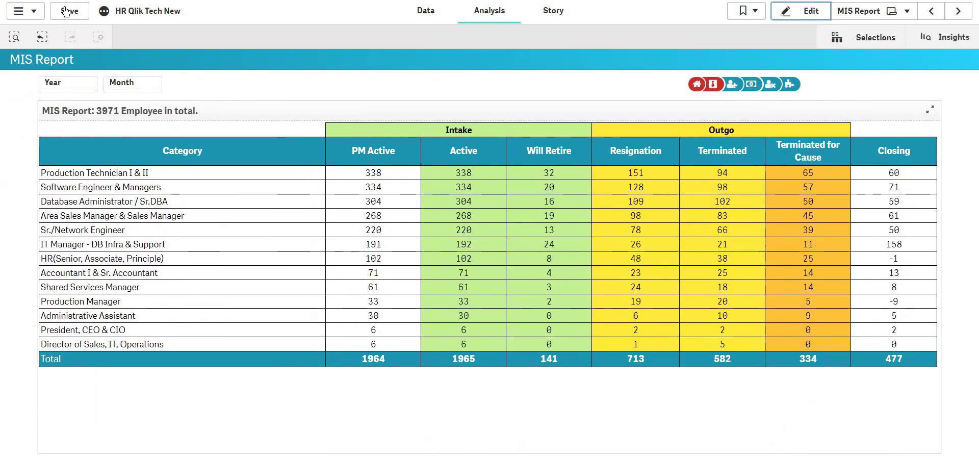
{"action": "left_click", "coordinate": [66, 11]}
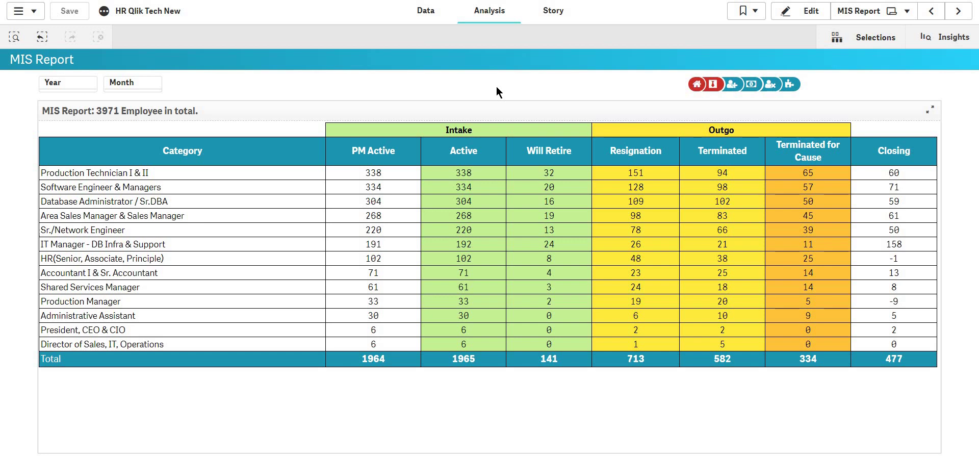
{"action": "left_click", "coordinate": [469, 154]}
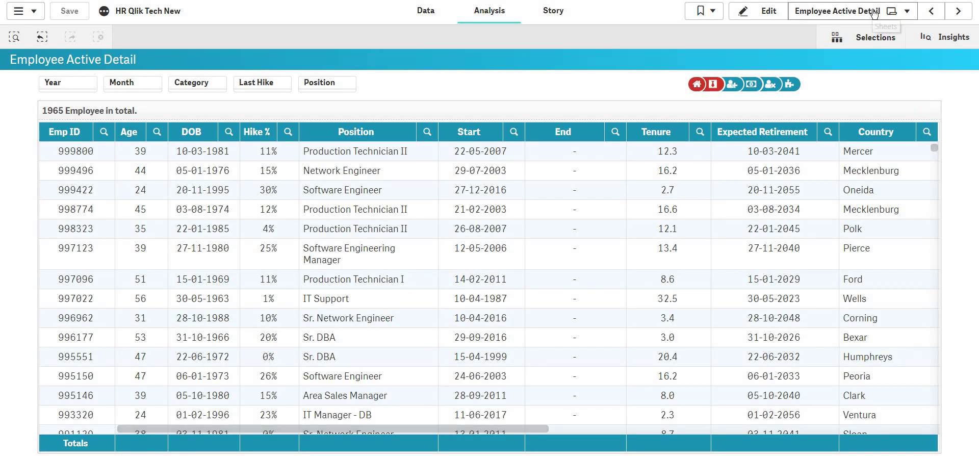
{"action": "left_click", "coordinate": [697, 85]}
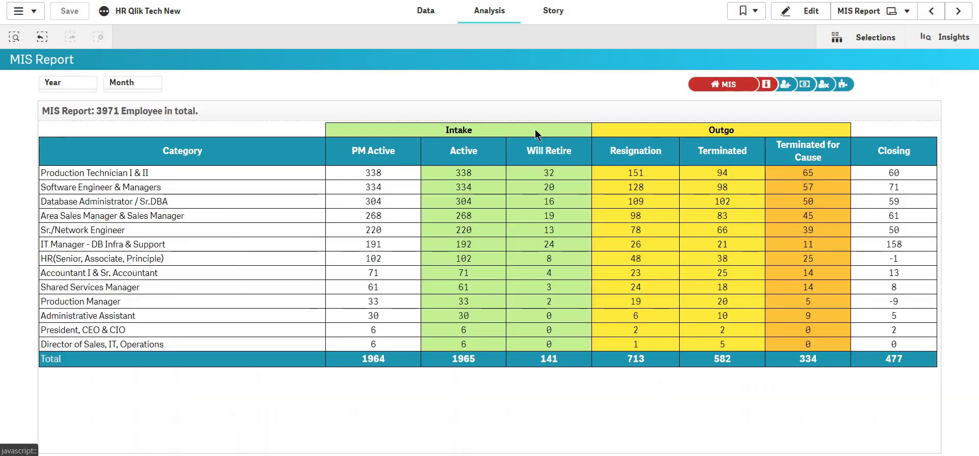
Preview the Employee Terminated Detail sheet and return to the MIS Report.
{"action": "left_click", "coordinate": [753, 152]}
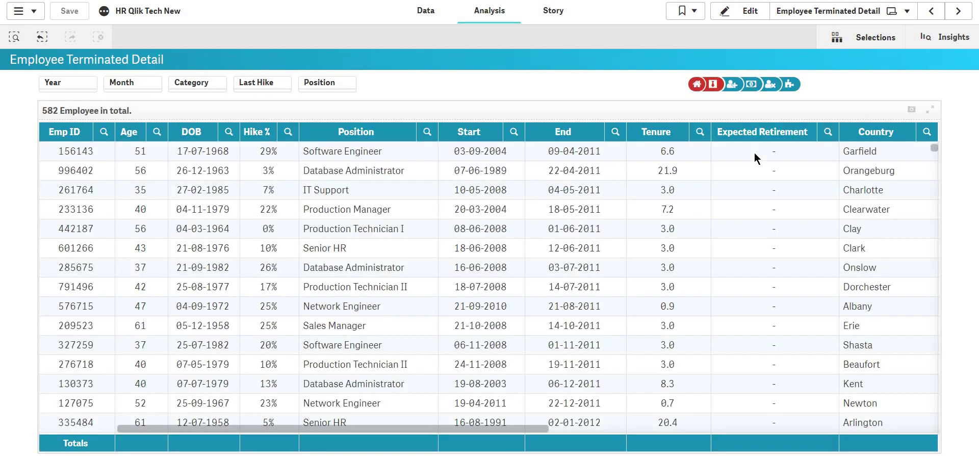
{"action": "left_click", "coordinate": [699, 86]}
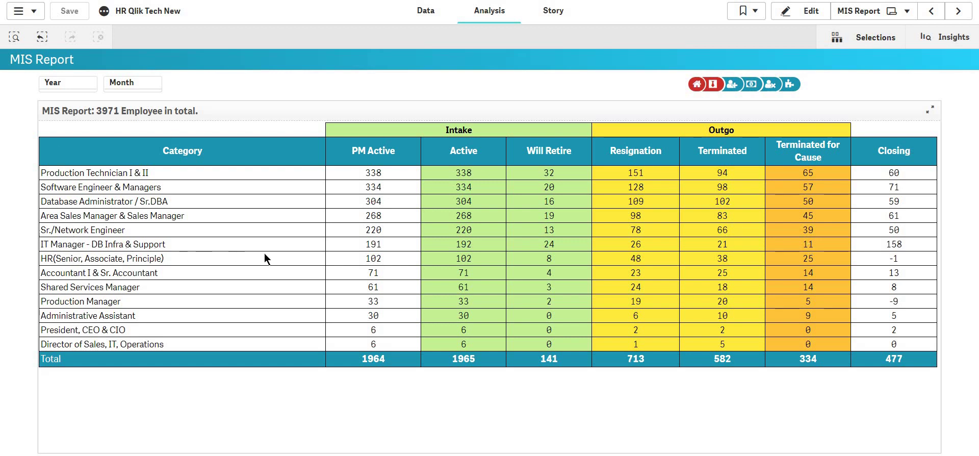
Drill into the 11 IT Managers terminated for cause and widen the Headcount and Reason columns.
{"action": "left_click", "coordinate": [806, 245]}
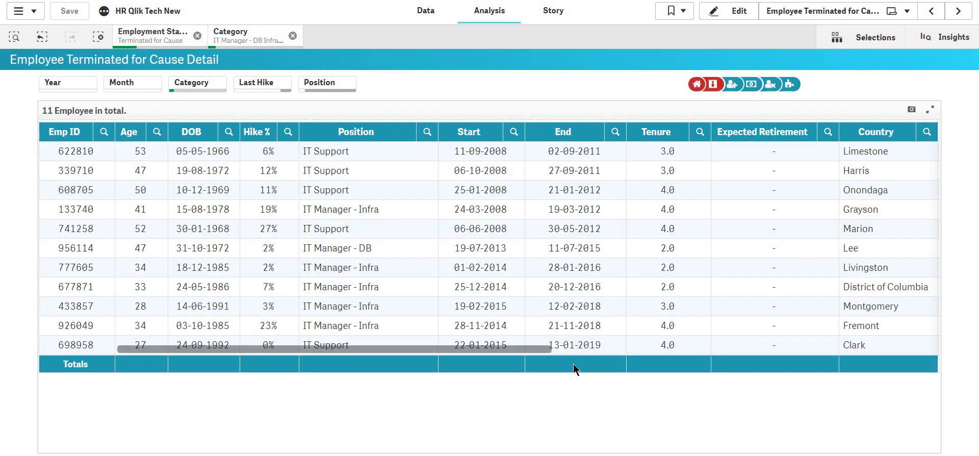
{"action": "mouse_move", "coordinate": [281, 349]}
{"action": "left_mouse_down"}
{"action": "mouse_move", "coordinate": [701, 362]}
{"action": "mouse_move", "coordinate": [223, 346]}
{"action": "left_mouse_up"}
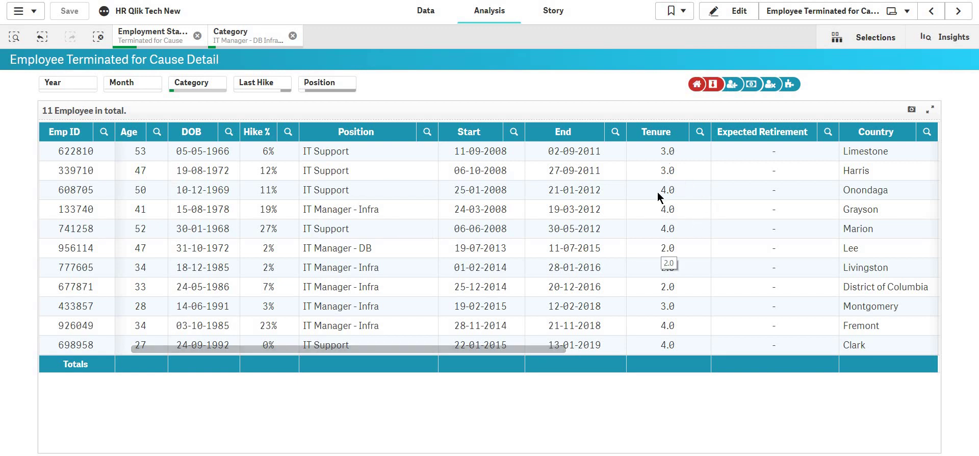
{"action": "scroll", "coordinate": [626, 343], "scroll_direction": "right", "scroll_amount": 2}
{"action": "scroll", "coordinate": [763, 350], "scroll_direction": "right", "scroll_amount": 5}
{"action": "scroll", "coordinate": [924, 356], "scroll_direction": "right", "scroll_amount": 5}
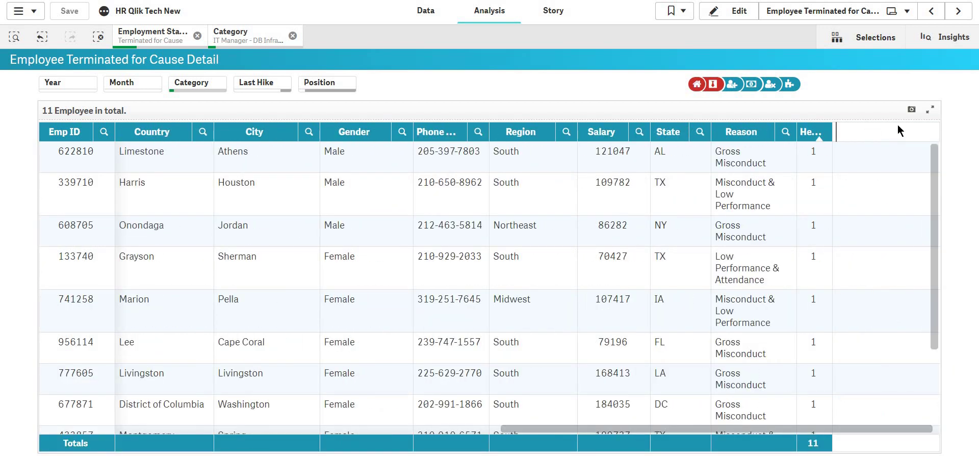
{"action": "left_click_drag", "start_coordinate": [833, 131], "coordinate": [906, 131]}
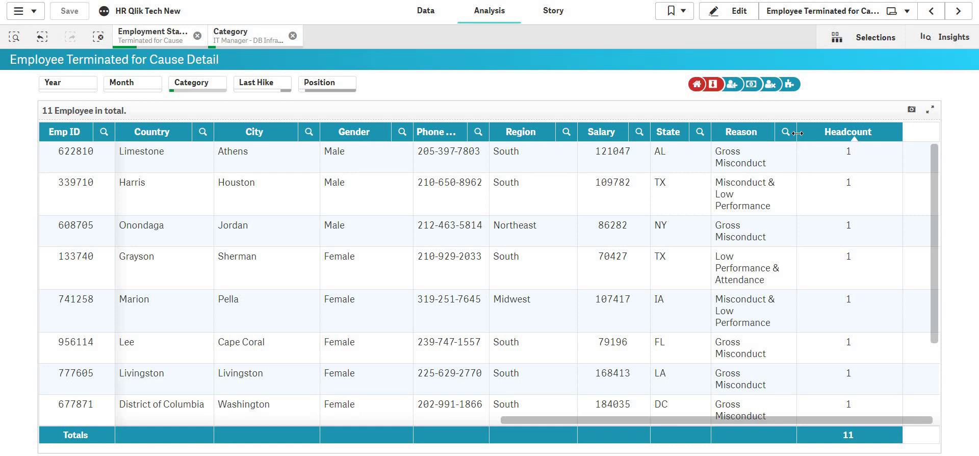
{"action": "left_click_drag", "start_coordinate": [846, 135], "coordinate": [823, 136]}
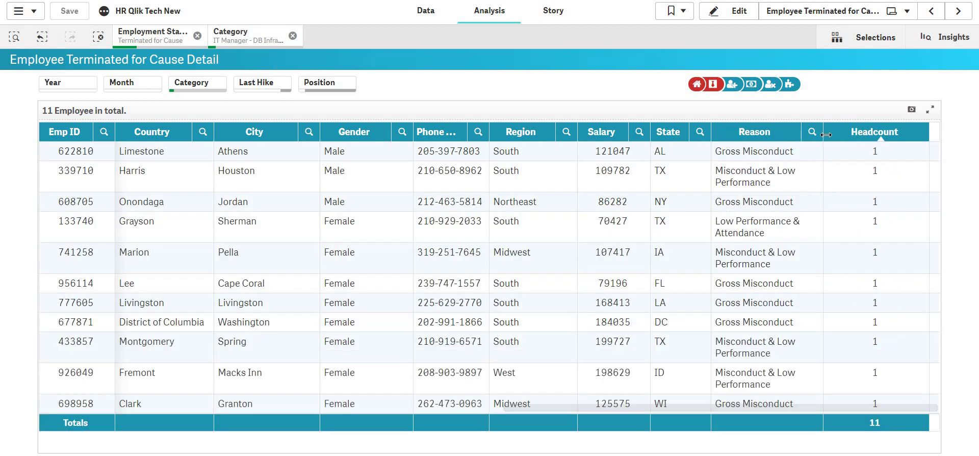
{"action": "left_click_drag", "start_coordinate": [852, 135], "coordinate": [892, 135]}
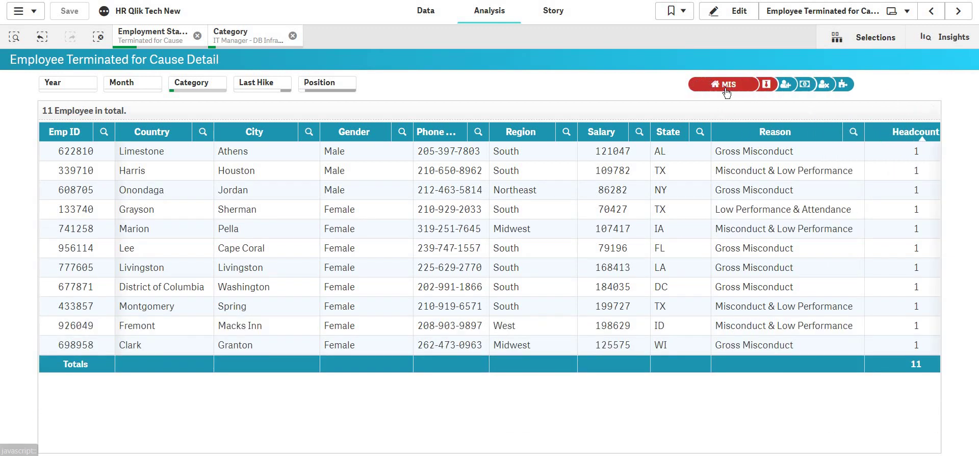
Clear selections, browse Database Administrator resignation details, and return to MIS Report.
{"action": "left_click", "coordinate": [699, 88]}
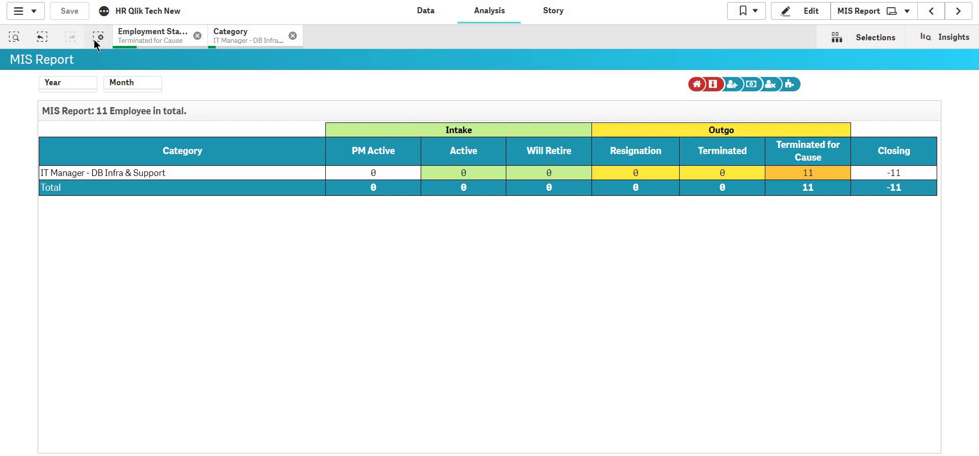
{"action": "left_click", "coordinate": [98, 37]}
{"action": "mouse_move", "coordinate": [562, 201]}
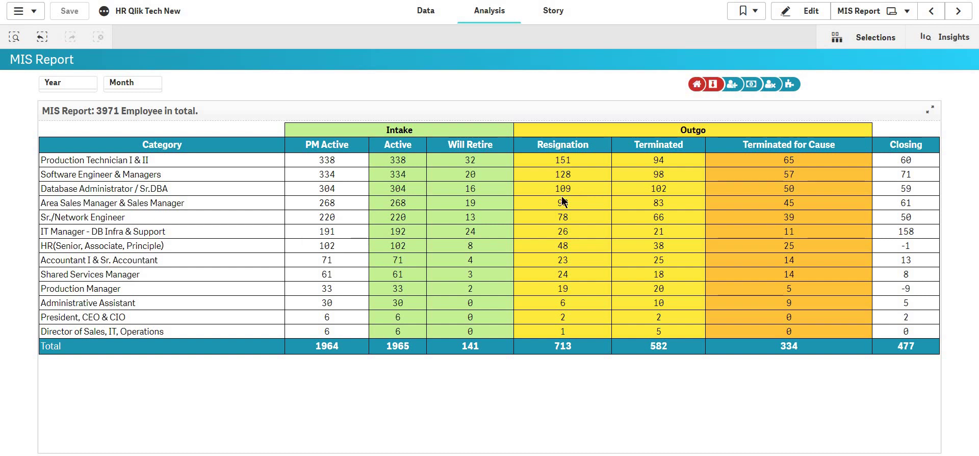
{"action": "left_click", "coordinate": [582, 189]}
{"action": "scroll", "coordinate": [681, 288], "scroll_direction": "down", "scroll_amount": 5}
{"action": "scroll", "coordinate": [680, 288], "scroll_direction": "down", "scroll_amount": 5}
{"action": "scroll", "coordinate": [681, 287], "scroll_direction": "right", "scroll_amount": 5}
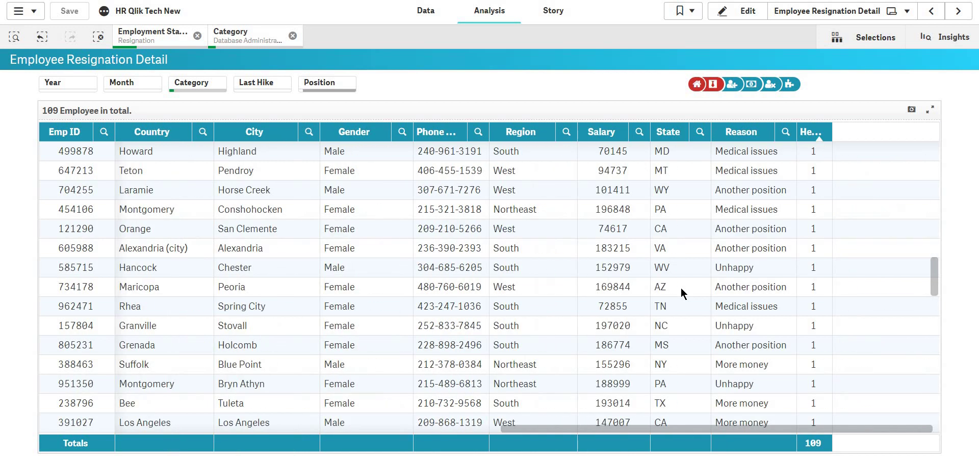
{"action": "scroll", "coordinate": [681, 287], "scroll_direction": "left", "scroll_amount": 3}
{"action": "scroll", "coordinate": [681, 287], "scroll_direction": "left", "scroll_amount": 2}
{"action": "scroll", "coordinate": [680, 288], "scroll_direction": "down", "scroll_amount": 5}
{"action": "left_click", "coordinate": [720, 87]}
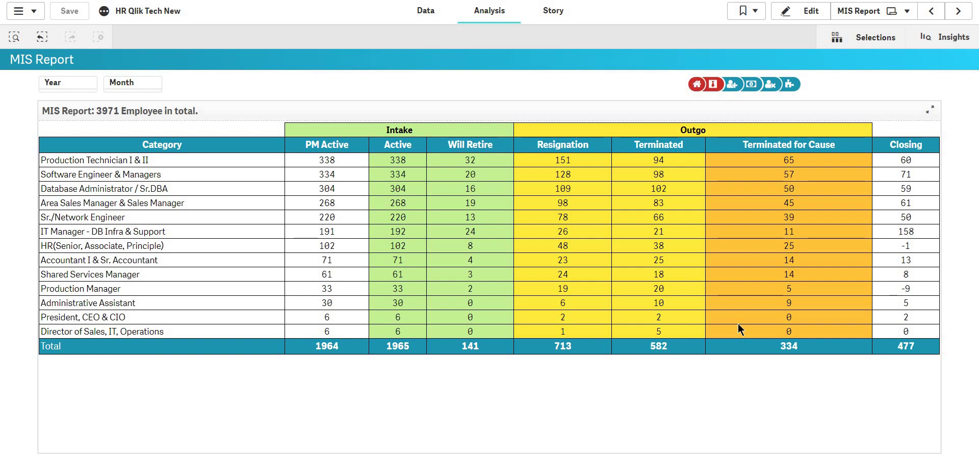
Preview terminated HR employees, clear filters, and advance to the Employee Performance sheet.
{"action": "left_click", "coordinate": [651, 246]}
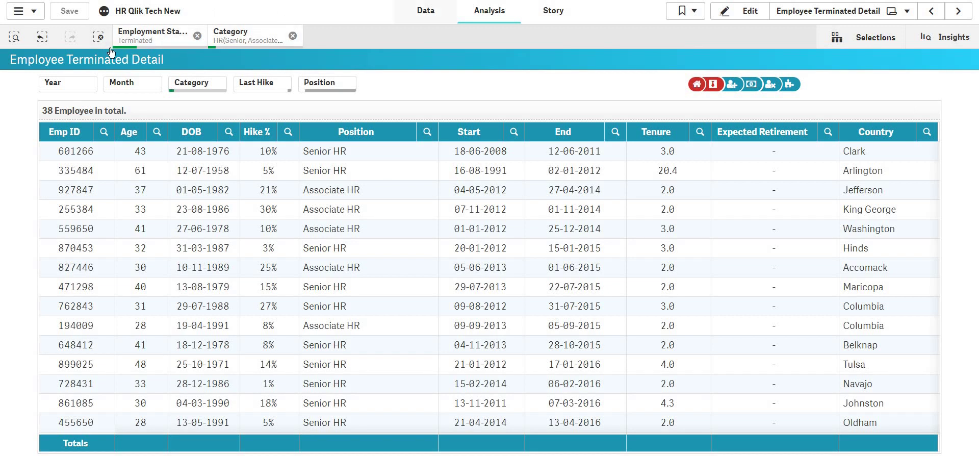
{"action": "left_click", "coordinate": [99, 37]}
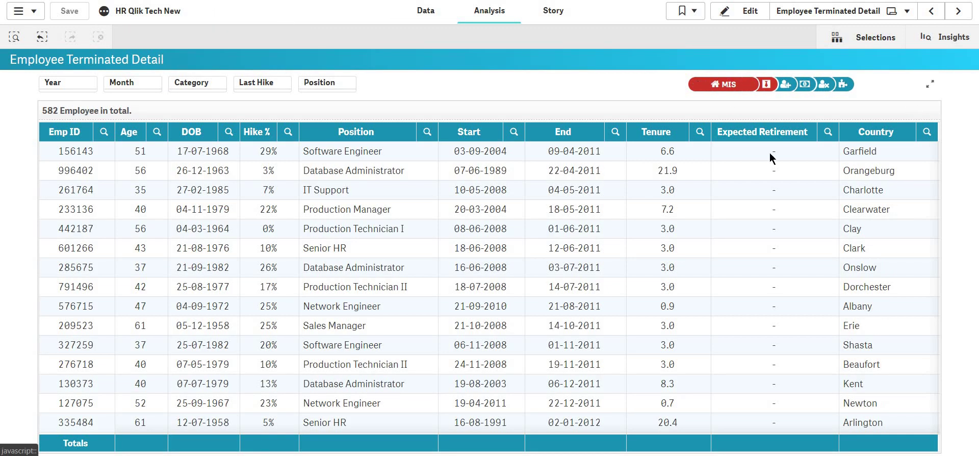
{"action": "left_click", "coordinate": [696, 84]}
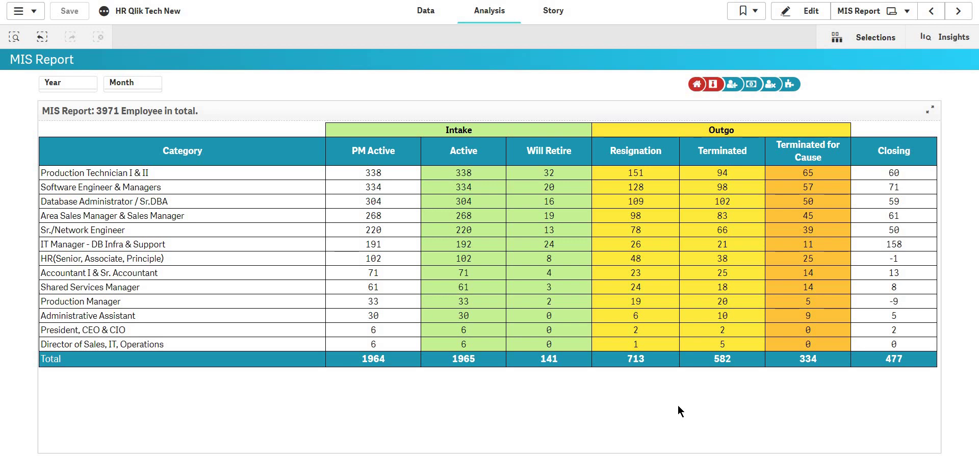
{"action": "left_click", "coordinate": [730, 85]}
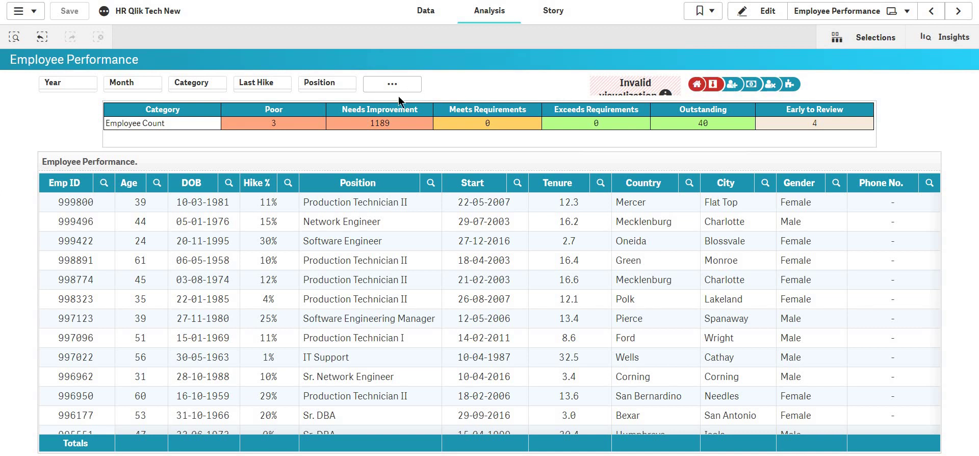
Filter employees to the Needs Improvement rating, then remove that filter.
{"action": "mouse_move", "coordinate": [409, 122]}
{"action": "left_click", "coordinate": [385, 126]}
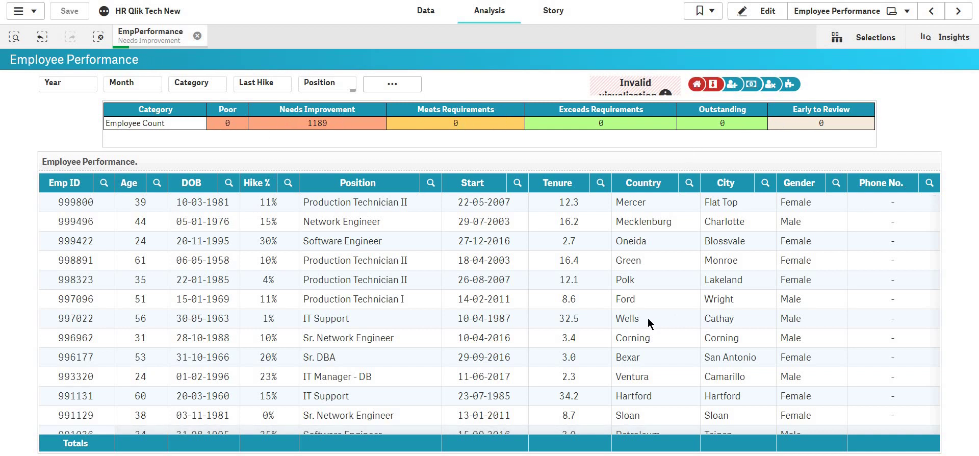
{"action": "mouse_move", "coordinate": [648, 323]}
{"action": "scroll", "coordinate": [648, 318], "scroll_direction": "down", "scroll_amount": 10}
{"action": "scroll", "coordinate": [647, 318], "scroll_direction": "up", "scroll_amount": 7}
{"action": "scroll", "coordinate": [648, 318], "scroll_direction": "up", "scroll_amount": 3}
{"action": "scroll", "coordinate": [647, 318], "scroll_direction": "right", "scroll_amount": 5}
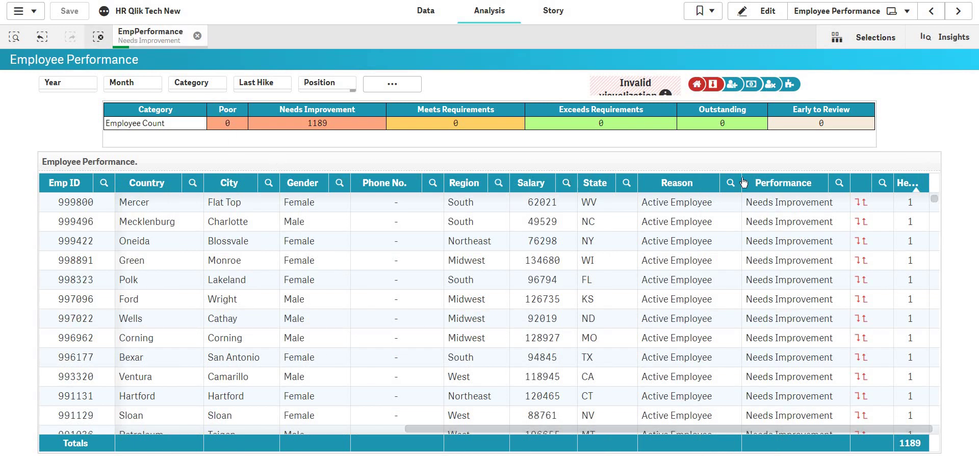
{"action": "left_click", "coordinate": [197, 36]}
Filter to Outstanding-rated employees, clear the filter, and show the sheet list.
{"action": "left_click", "coordinate": [710, 123]}
{"action": "scroll", "coordinate": [746, 259], "scroll_direction": "left", "scroll_amount": 5}
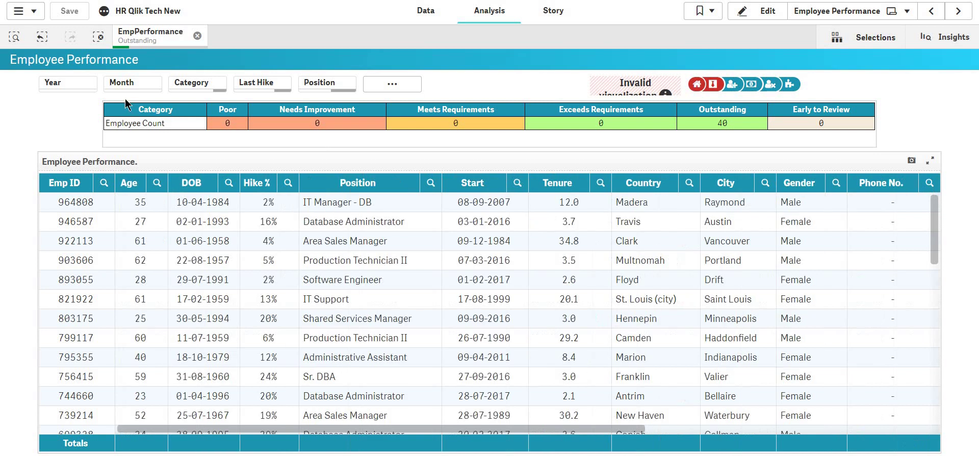
{"action": "left_click", "coordinate": [100, 37]}
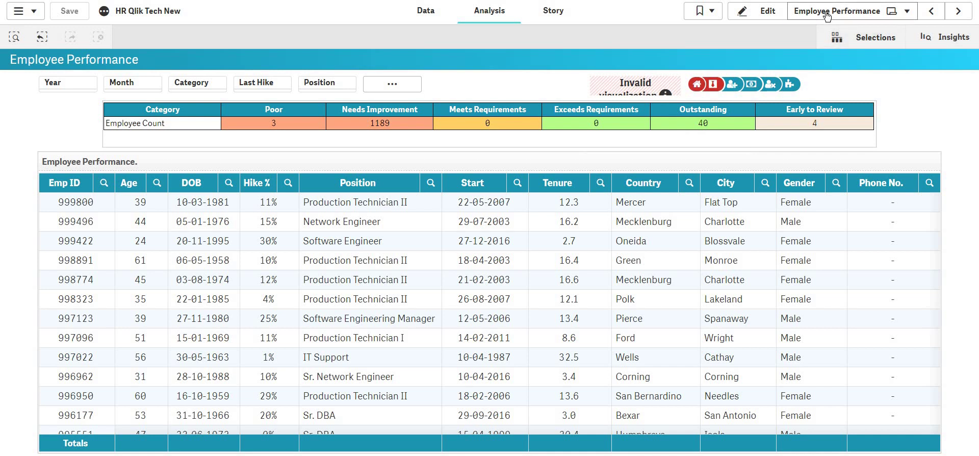
{"action": "left_click", "coordinate": [853, 7]}
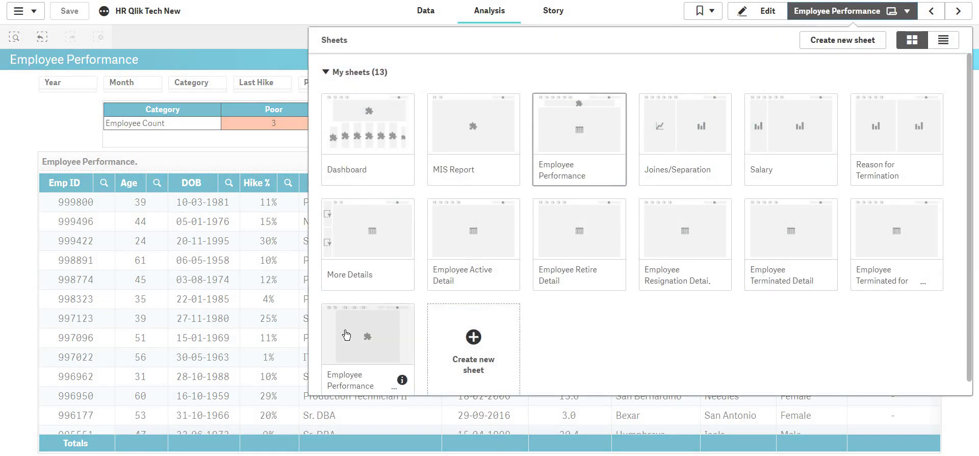
Pick the Employee Performance Report thumbnail in the sheet navigator.
{"action": "left_click", "coordinate": [346, 334]}
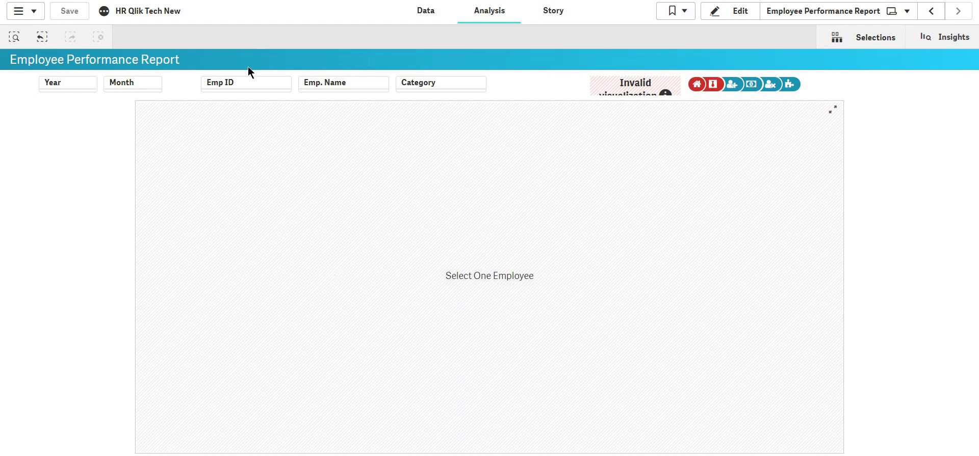
{"action": "left_click", "coordinate": [244, 87]}
{"action": "scroll", "coordinate": [271, 231], "scroll_direction": "down", "scroll_amount": 3}
{"action": "scroll", "coordinate": [271, 231], "scroll_direction": "down", "scroll_amount": 5}
{"action": "scroll", "coordinate": [271, 231], "scroll_direction": "down", "scroll_amount": 5}
{"action": "scroll", "coordinate": [271, 231], "scroll_direction": "down", "scroll_amount": 5}
{"action": "scroll", "coordinate": [272, 231], "scroll_direction": "down", "scroll_amount": 5}
{"action": "scroll", "coordinate": [289, 225], "scroll_direction": "down", "scroll_amount": 5}
{"action": "left_click", "coordinate": [292, 224]}
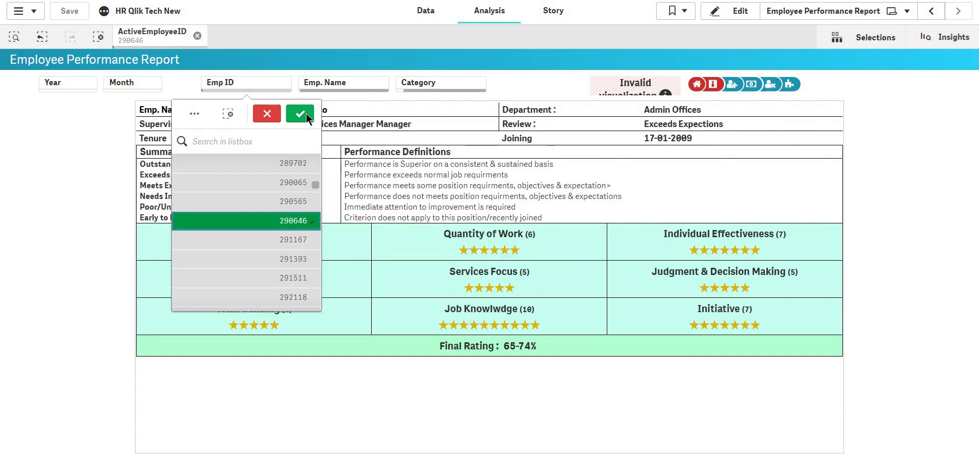
{"action": "left_click", "coordinate": [300, 113]}
{"action": "mouse_move", "coordinate": [619, 293]}
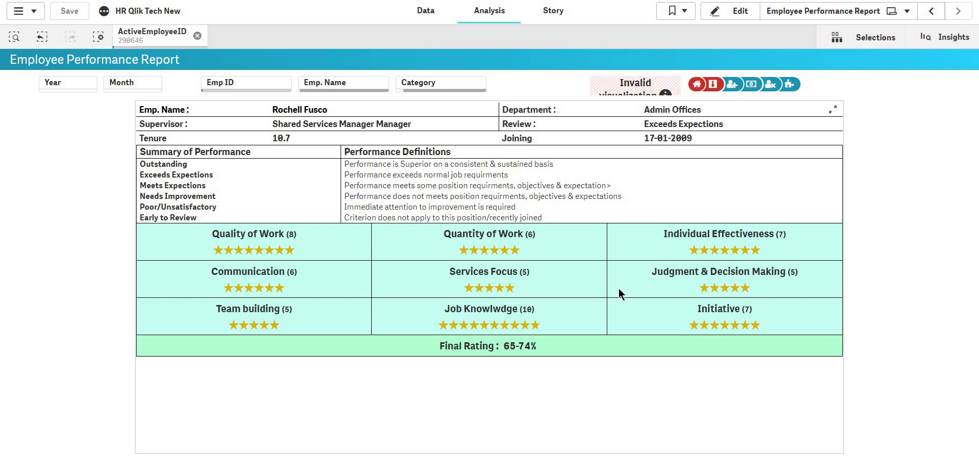
Export the appraisal chart as a PNG image and download the file.
{"action": "right_click", "coordinate": [619, 288]}
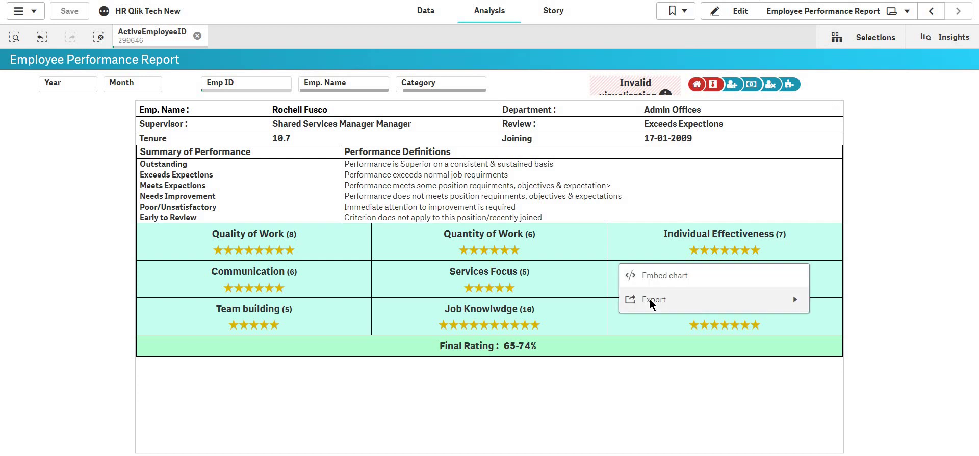
{"action": "left_click", "coordinate": [650, 300]}
{"action": "left_click", "coordinate": [685, 304]}
{"action": "left_click", "coordinate": [621, 306]}
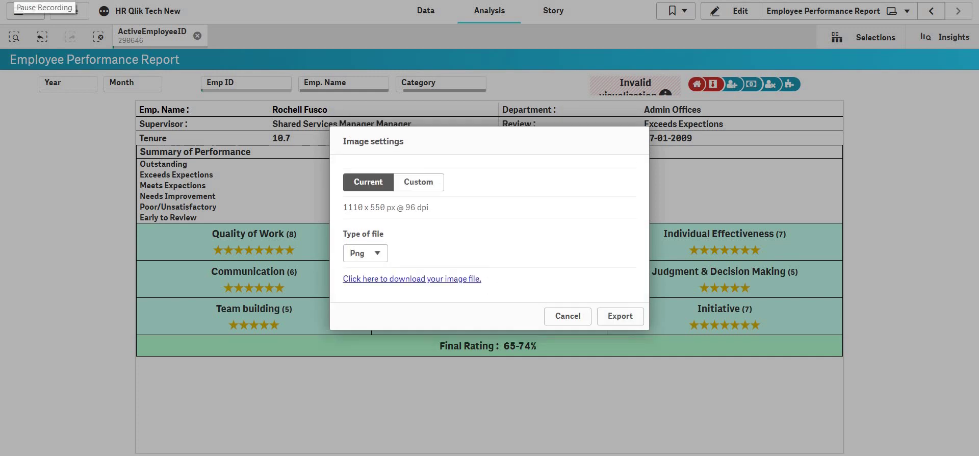
{"action": "left_click", "coordinate": [426, 278]}
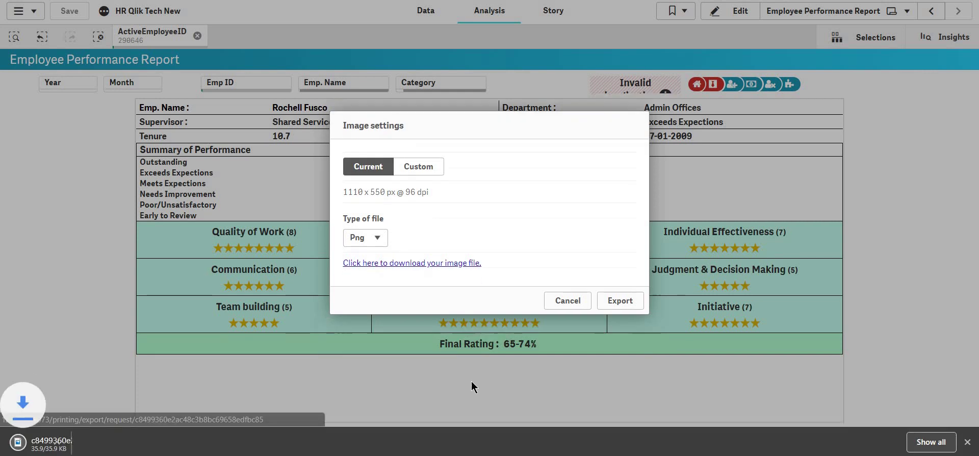
{"action": "left_click", "coordinate": [570, 301]}
{"action": "left_click_drag", "start_coordinate": [26, 450], "coordinate": [58, 444]}
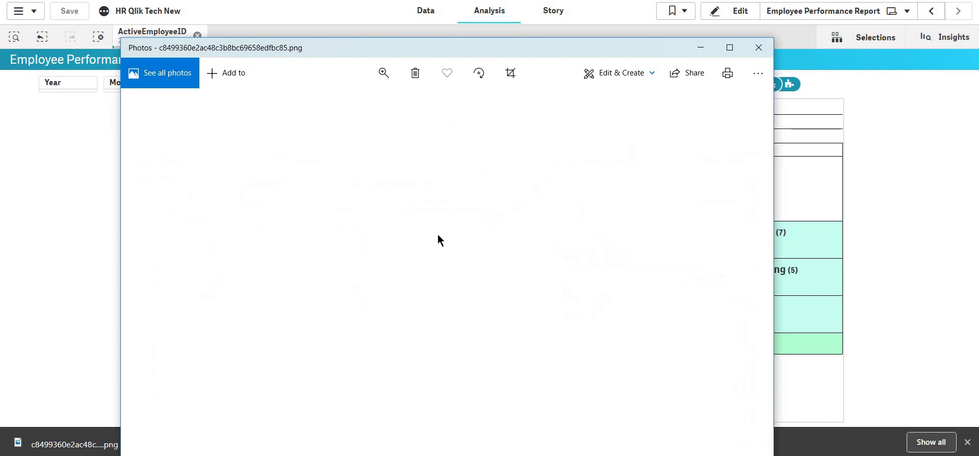
{"action": "left_click", "coordinate": [758, 47]}
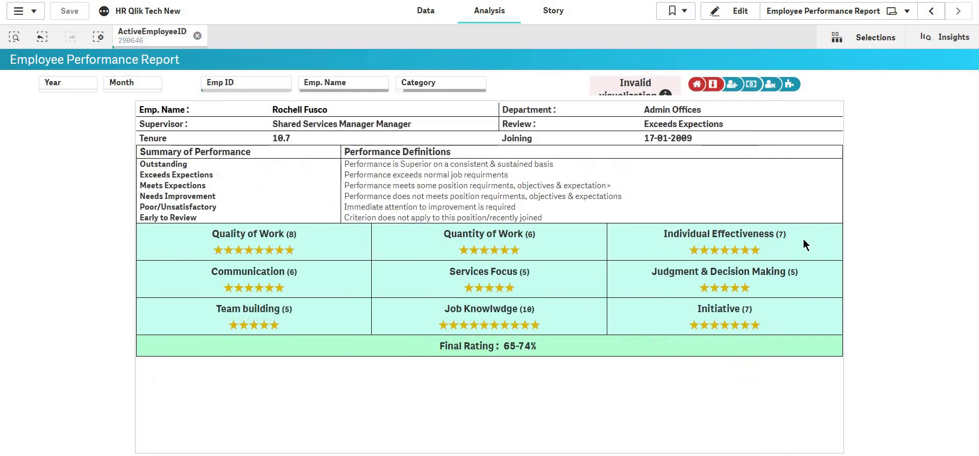
Clear the selection and show the report for the employee found by searching 'ajay'.
{"action": "left_click", "coordinate": [98, 37]}
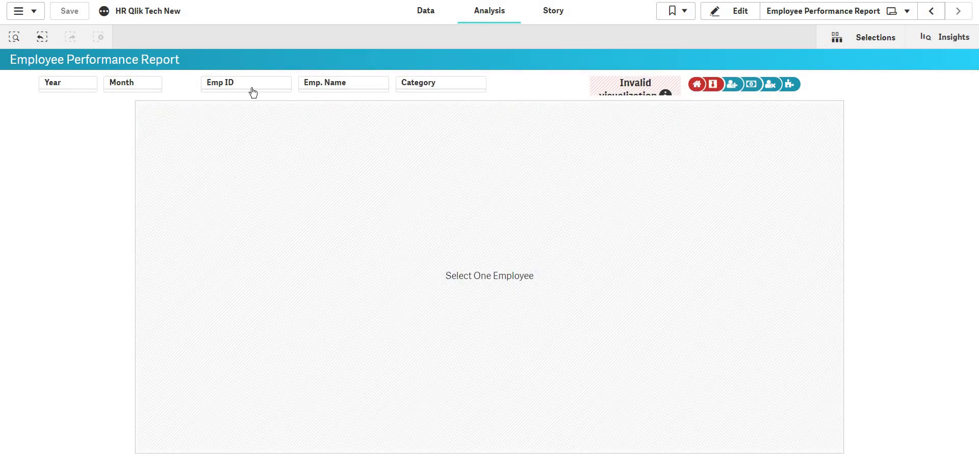
{"action": "left_click", "coordinate": [323, 86]}
{"action": "type", "text": "ajay"}
{"action": "left_click", "coordinate": [341, 163]}
{"action": "left_click", "coordinate": [397, 113]}
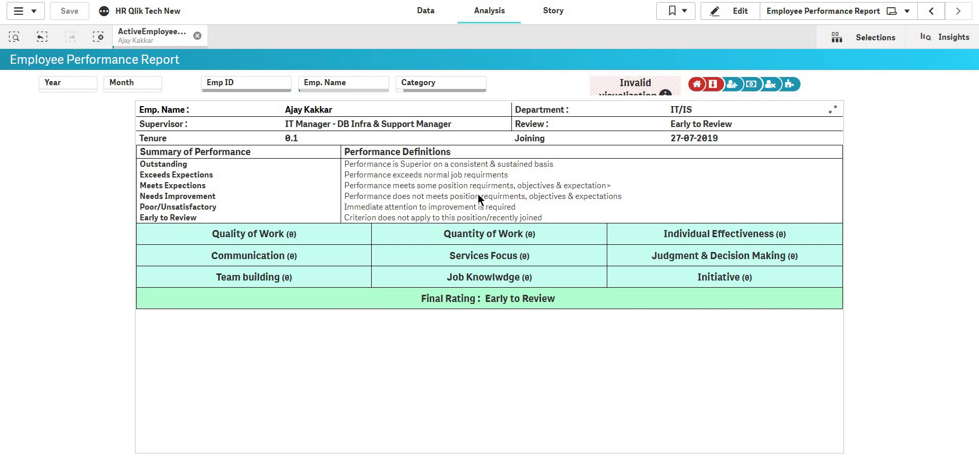
Show the report for employee ID 111500, then clear the selection.
{"action": "left_click", "coordinate": [196, 36]}
{"action": "left_click", "coordinate": [229, 84]}
{"action": "left_click", "coordinate": [245, 182]}
{"action": "left_click", "coordinate": [357, 250]}
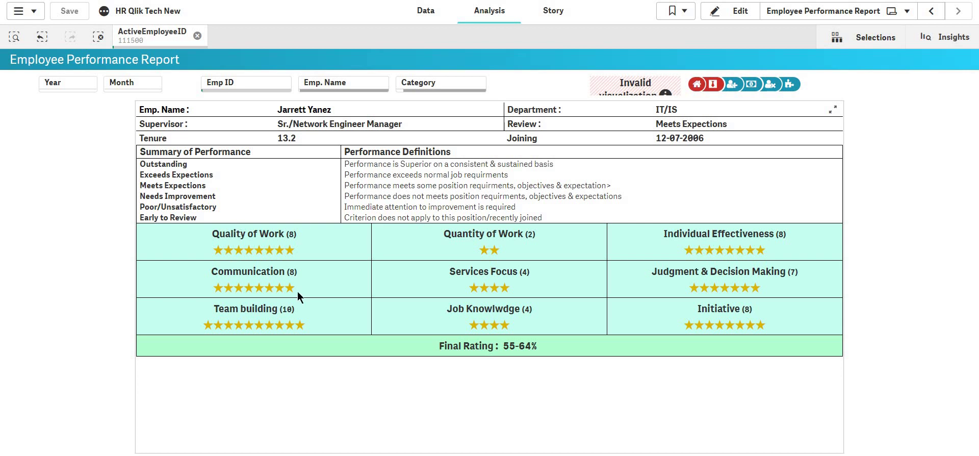
{"action": "left_click", "coordinate": [98, 37]}
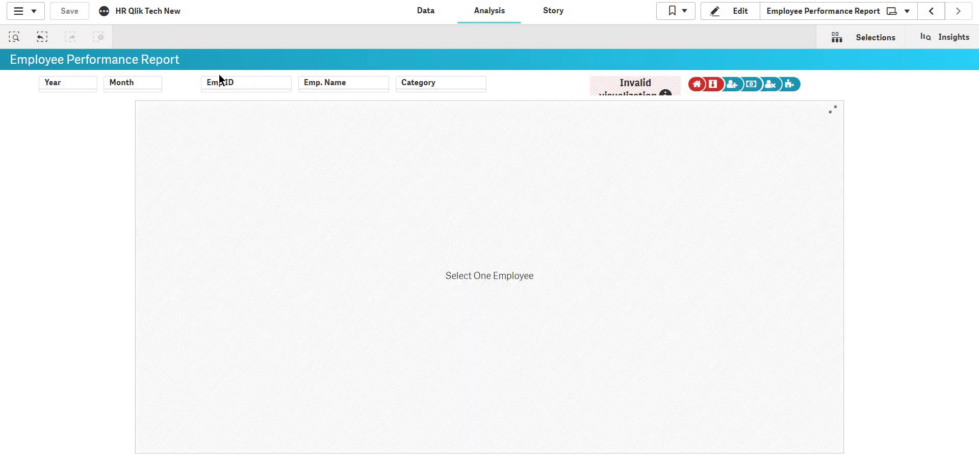
{"action": "left_click", "coordinate": [232, 90]}
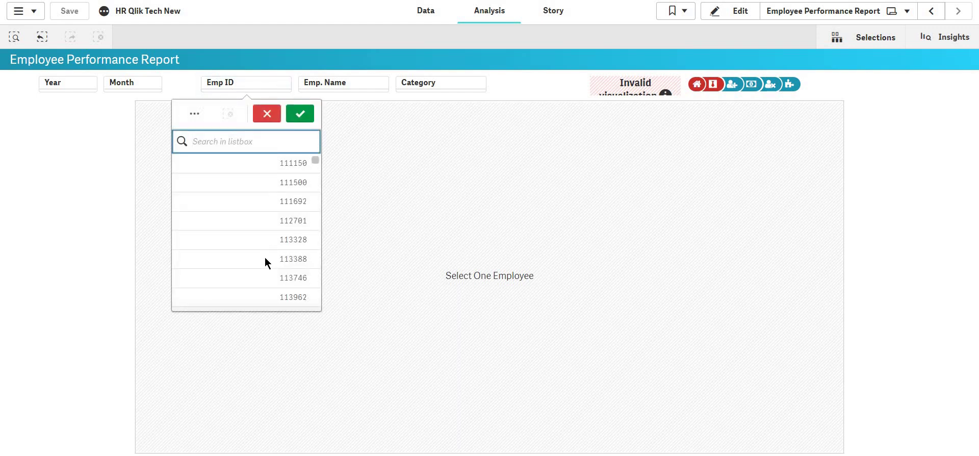
{"action": "left_click", "coordinate": [274, 222]}
{"action": "left_click", "coordinate": [300, 113]}
{"action": "mouse_move", "coordinate": [489, 229]}
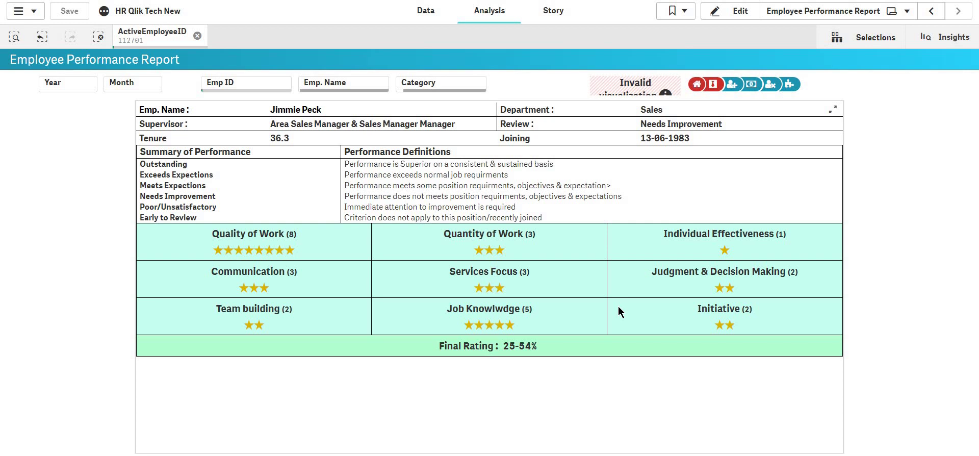
{"action": "left_click", "coordinate": [803, 11]}
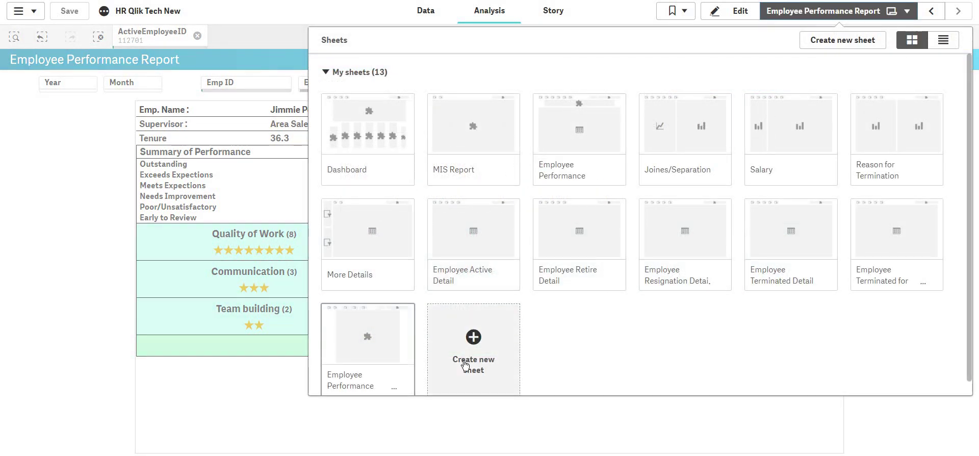
{"action": "left_click", "coordinate": [12, 290]}
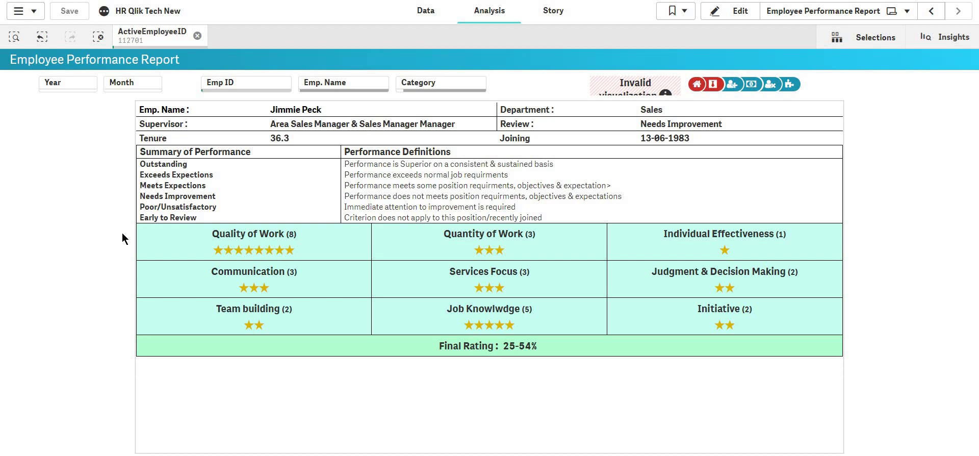
{"action": "left_click", "coordinate": [99, 36]}
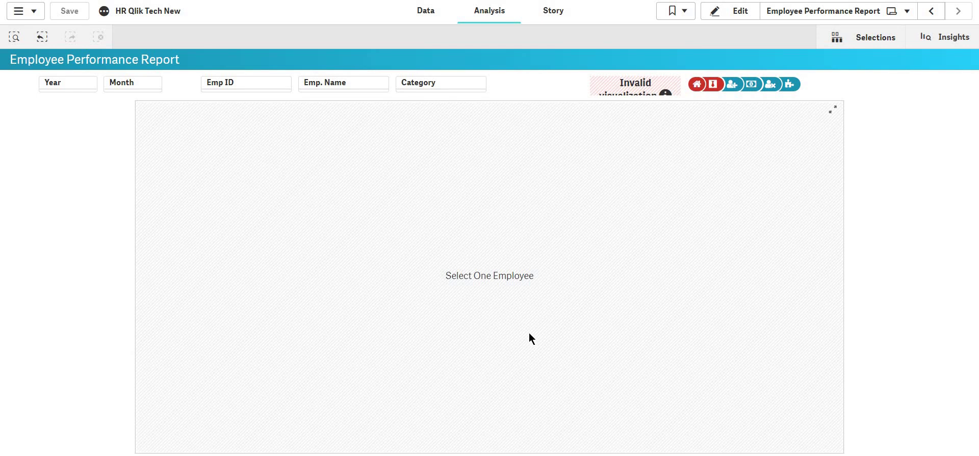